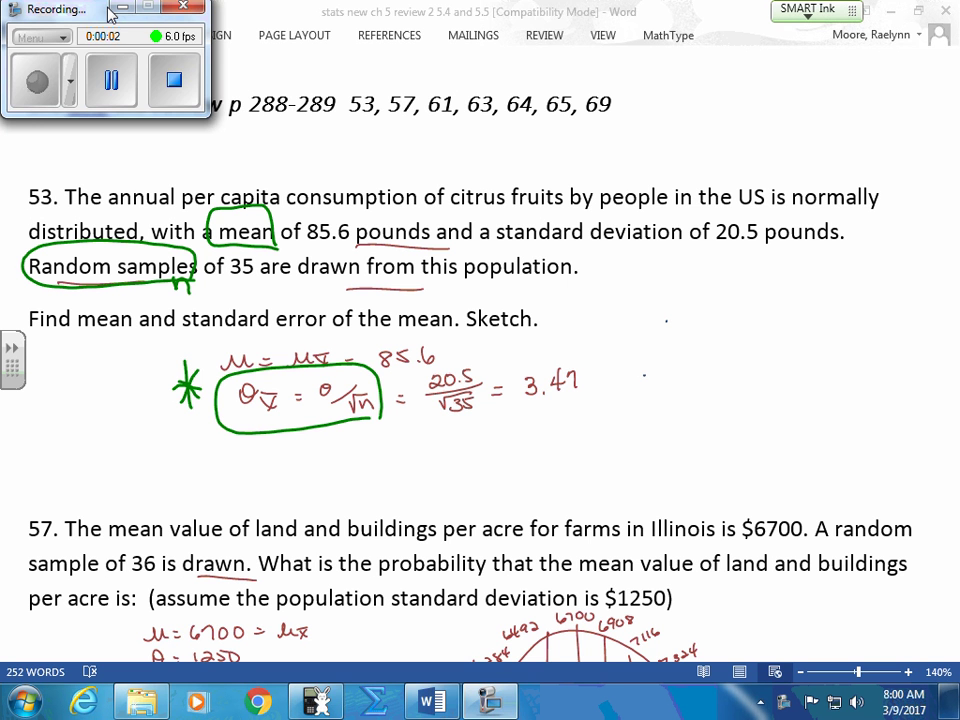
Step: Circle problem 53's mean formula line in green ink and mark it with a star
left_click(117, 7)
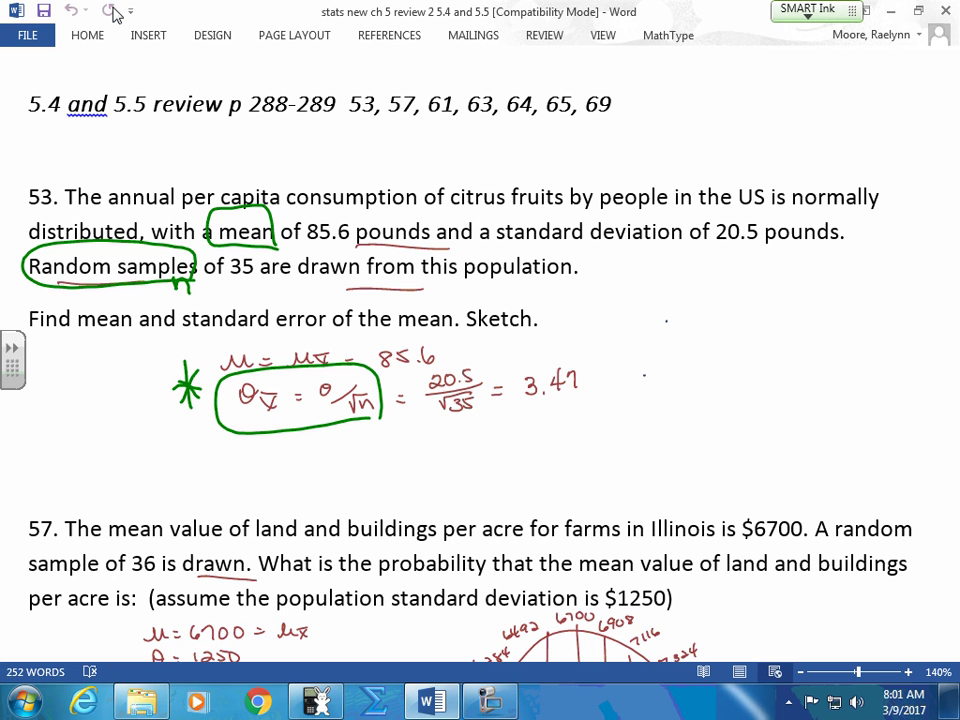
mouse_move(436, 364)
left_mouse_down()
mouse_move(437, 330)
mouse_move(228, 342)
mouse_move(264, 376)
left_mouse_up()
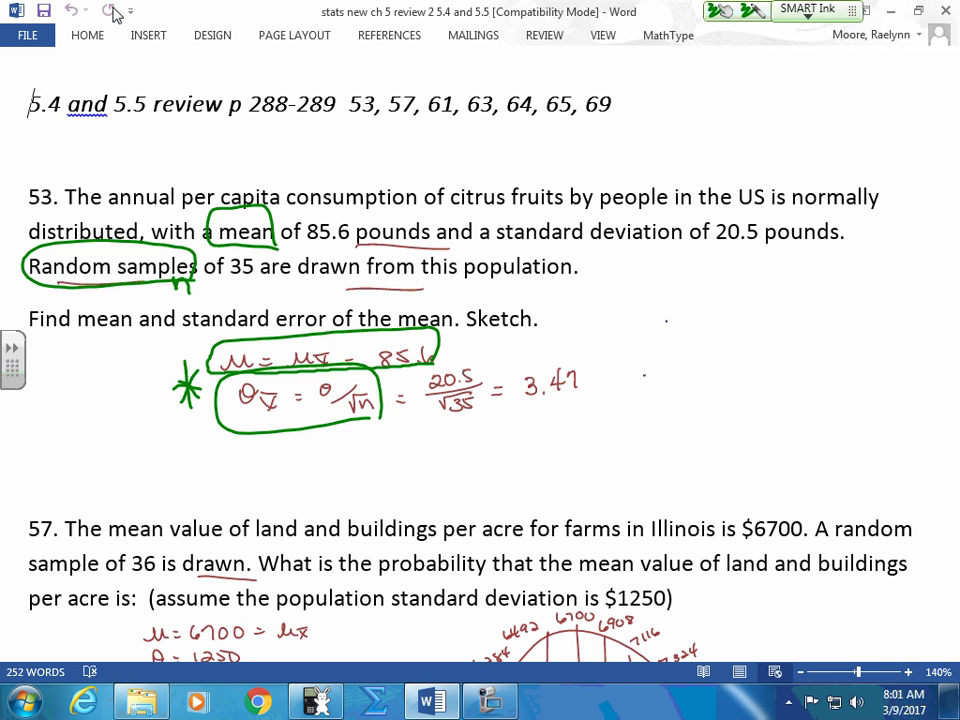
mouse_move(444, 330)
left_mouse_down()
mouse_move(462, 350)
mouse_move(440, 352)
left_mouse_up()
left_click_drag(438, 340, 465, 340)
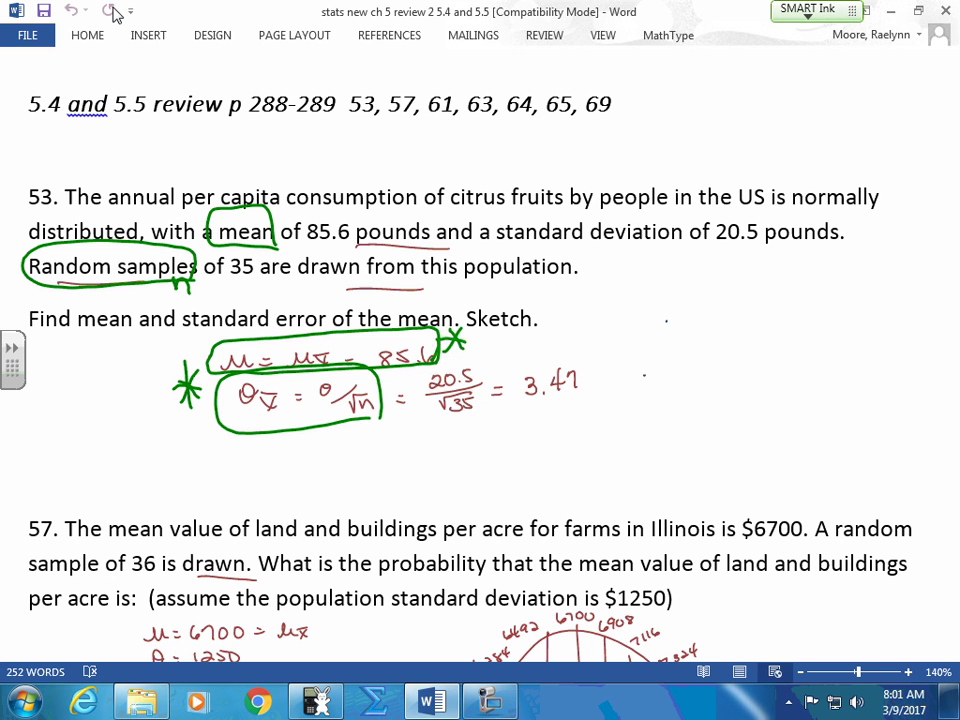
Step: Turn off SMART Ink to remove problem 53's marks, then scroll down to problem 57
left_click(806, 12)
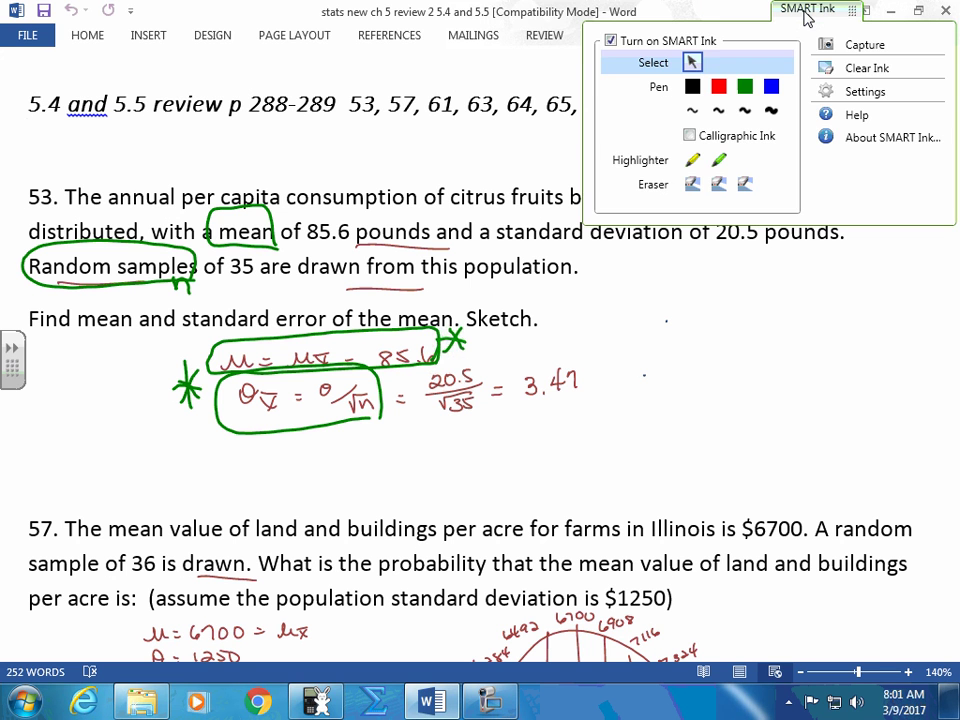
left_click(650, 41)
scroll(948, 206, "down", 5)
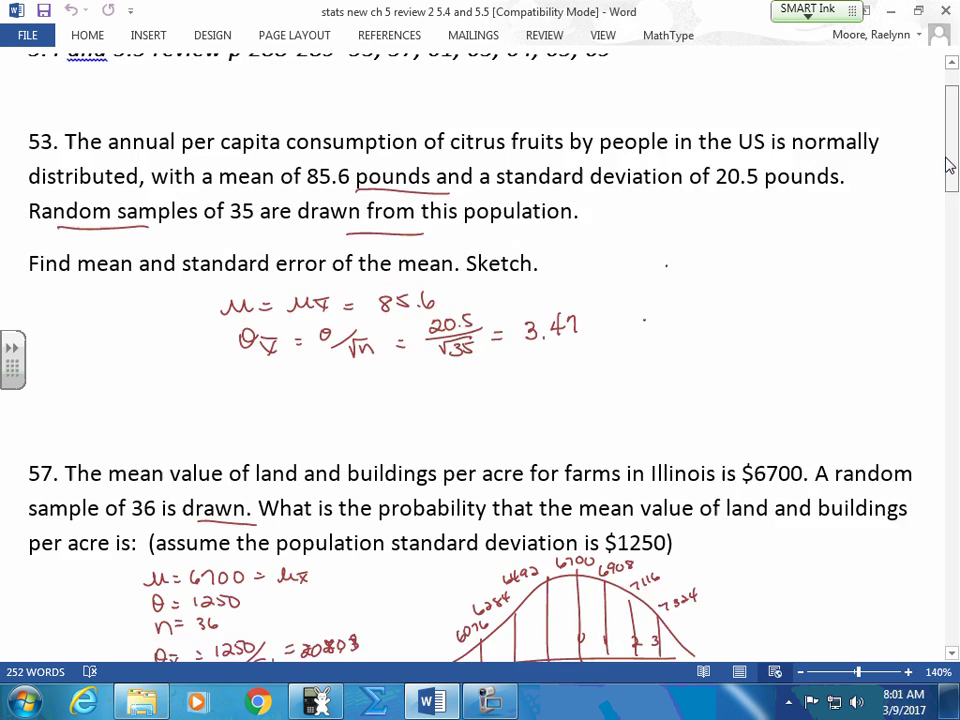
scroll(948, 206, "down", 2)
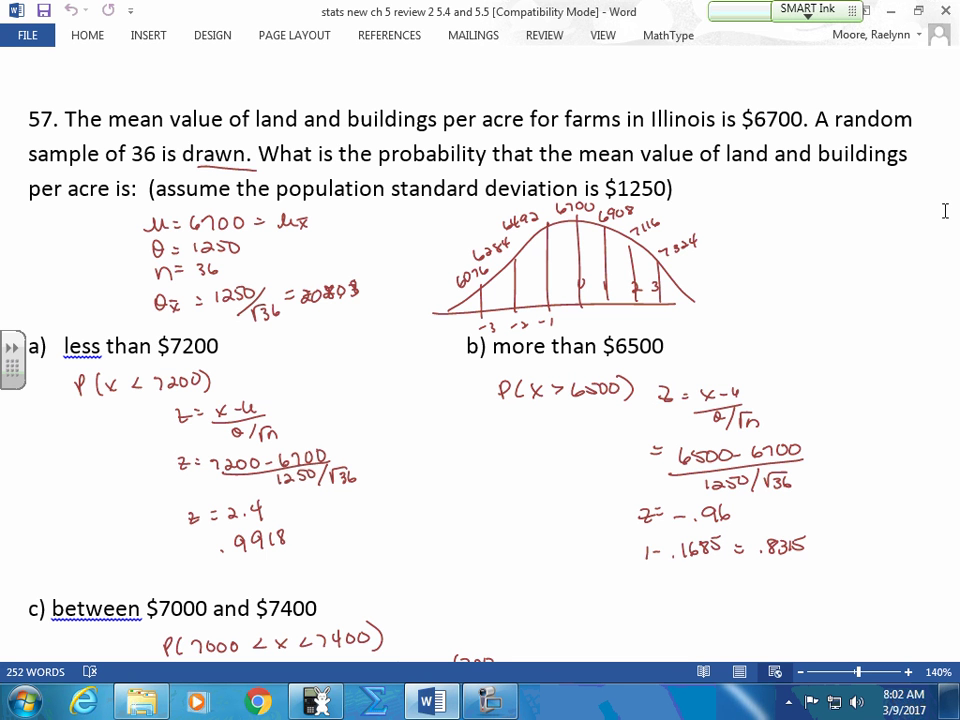
Step: In blue ink, box P(x < 7200), arrow the curve, circle σx̄ and 1250/√36, and write 208.3
mouse_move(225, 356)
left_mouse_down()
mouse_move(150, 353)
mouse_move(62, 368)
mouse_move(52, 394)
mouse_move(220, 365)
left_mouse_up()
left_click_drag(392, 228, 432, 240)
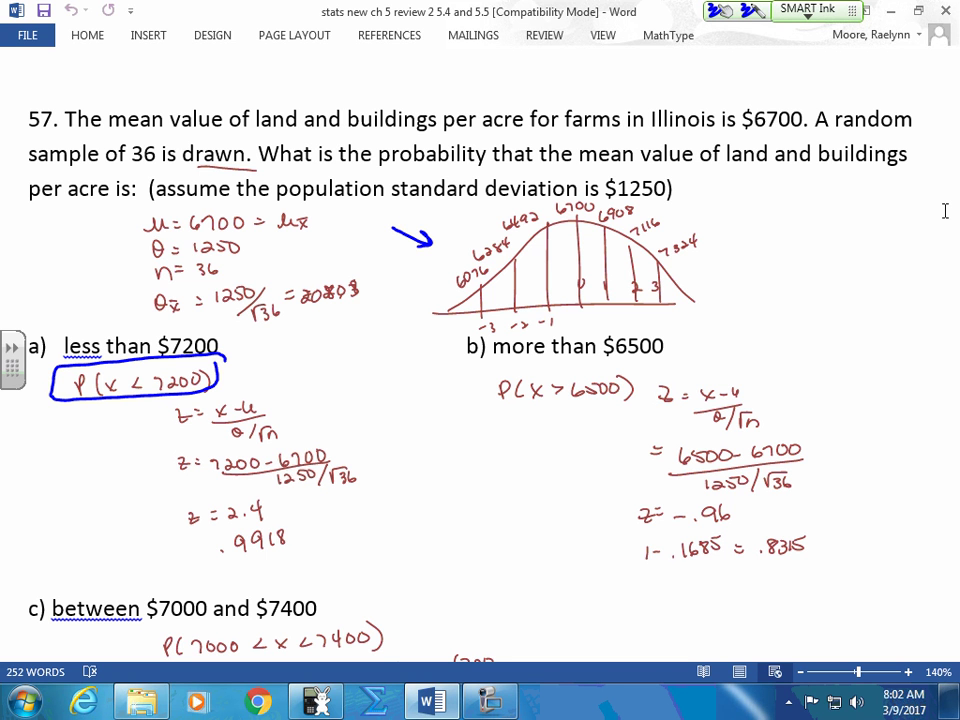
mouse_move(118, 284)
left_mouse_down()
mouse_move(367, 268)
mouse_move(364, 298)
mouse_move(280, 324)
mouse_move(113, 304)
left_mouse_up()
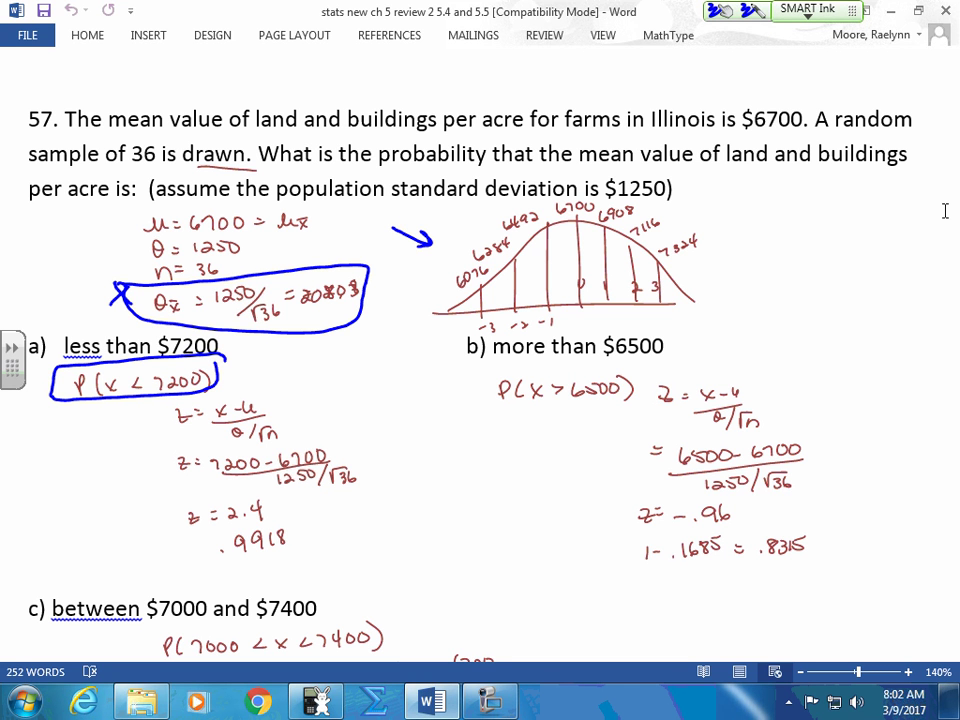
left_click_drag(283, 247, 345, 257)
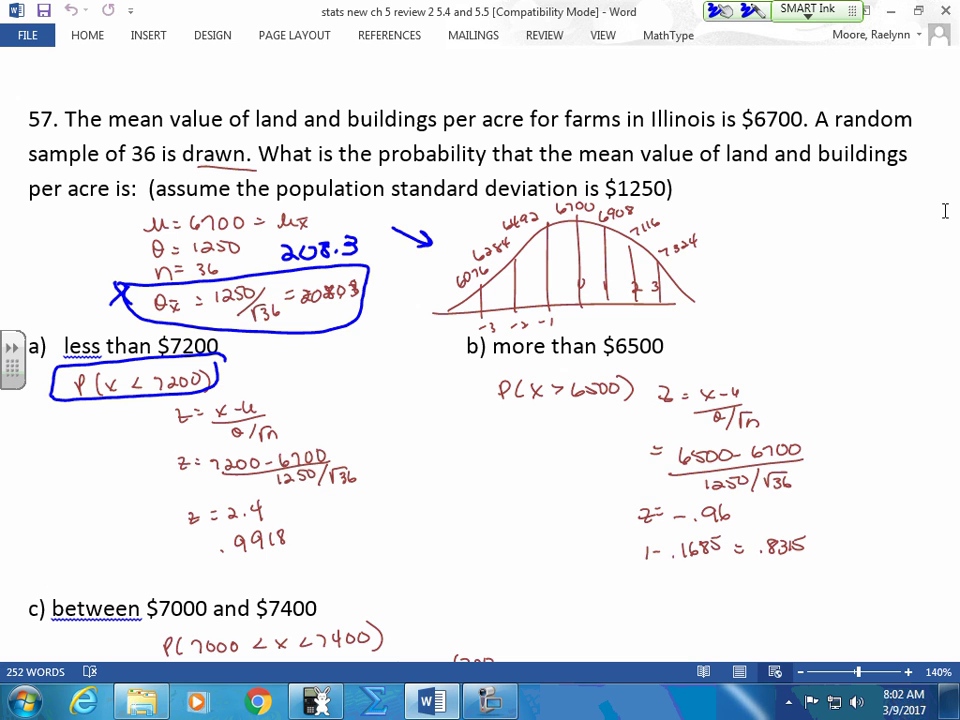
mouse_move(268, 463)
left_mouse_down()
mouse_move(304, 501)
mouse_move(359, 483)
mouse_move(347, 459)
mouse_move(266, 465)
left_mouse_up()
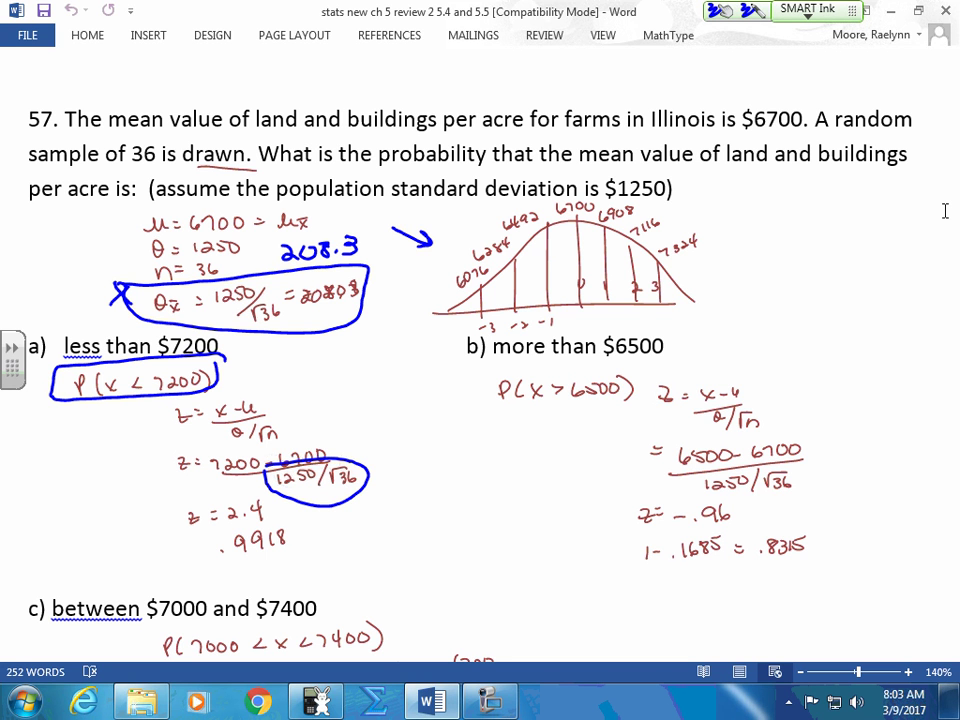
Step: Mark the 7200 cutoff on problem 57's curve and shade the regions in blue and green
left_click_drag(637, 240, 641, 316)
mouse_move(605, 248)
left_mouse_down()
mouse_move(520, 262)
mouse_move(560, 281)
mouse_move(627, 274)
left_mouse_up()
mouse_move(505, 285)
left_mouse_down()
mouse_move(591, 262)
mouse_move(592, 242)
left_mouse_up()
left_click_drag(544, 293, 600, 290)
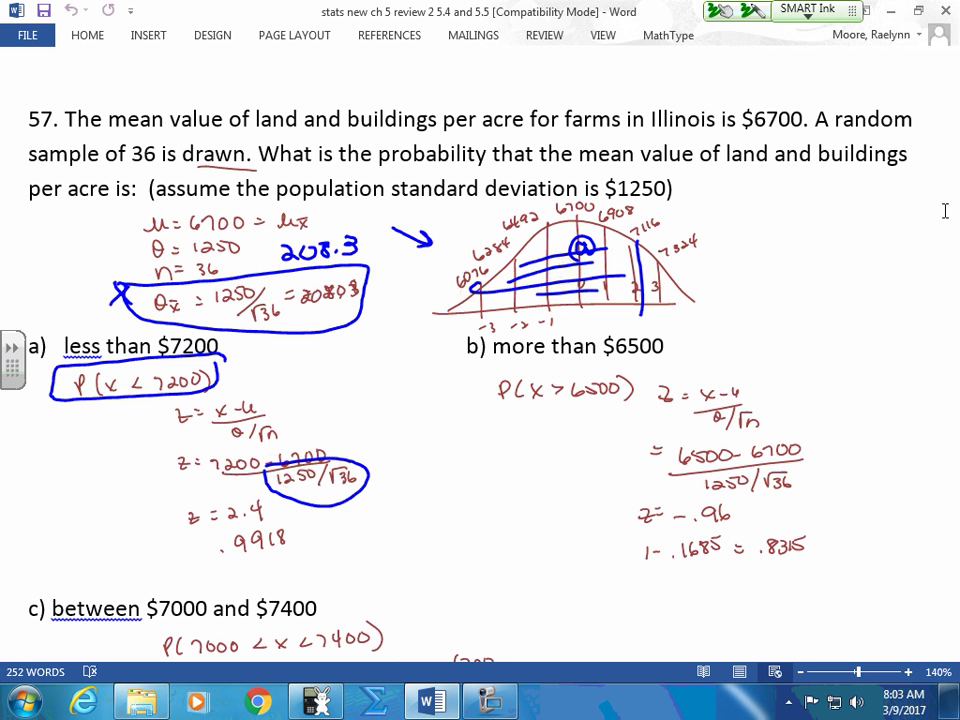
left_click_drag(550, 215, 550, 325)
mouse_move(551, 220)
left_mouse_down()
mouse_move(632, 248)
mouse_move(550, 272)
left_mouse_up()
left_click_drag(628, 273, 646, 278)
mouse_move(600, 228)
left_mouse_down()
mouse_move(610, 246)
mouse_move(600, 226)
left_mouse_up()
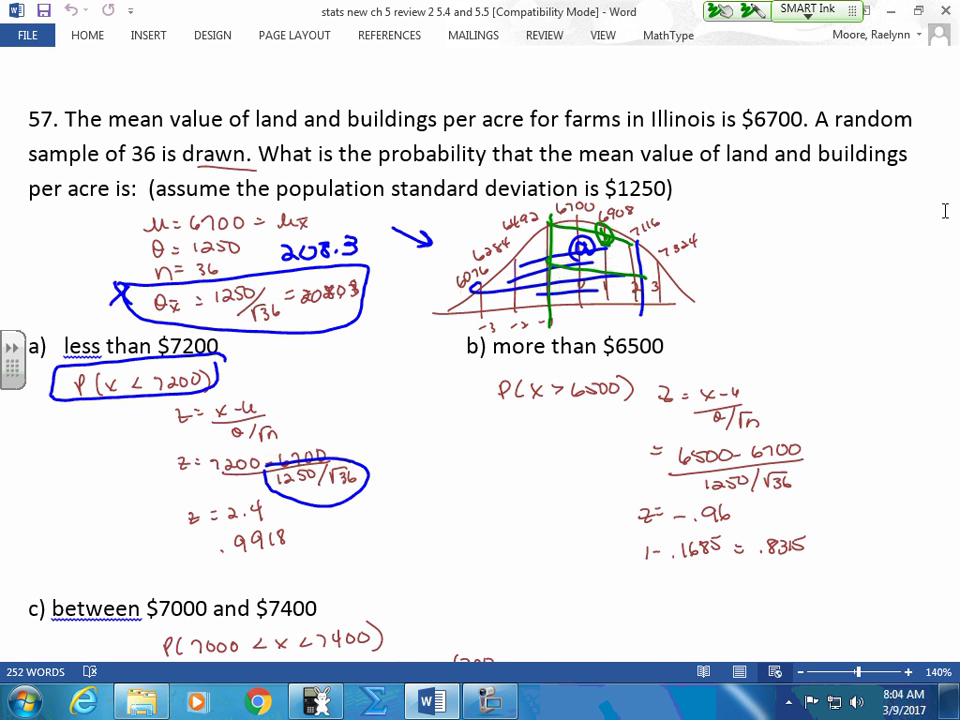
Step: Underline .8315 and .1685 in part b) and shade the curve's right tail in red
left_click_drag(766, 566, 798, 565)
left_click_drag(677, 563, 706, 553)
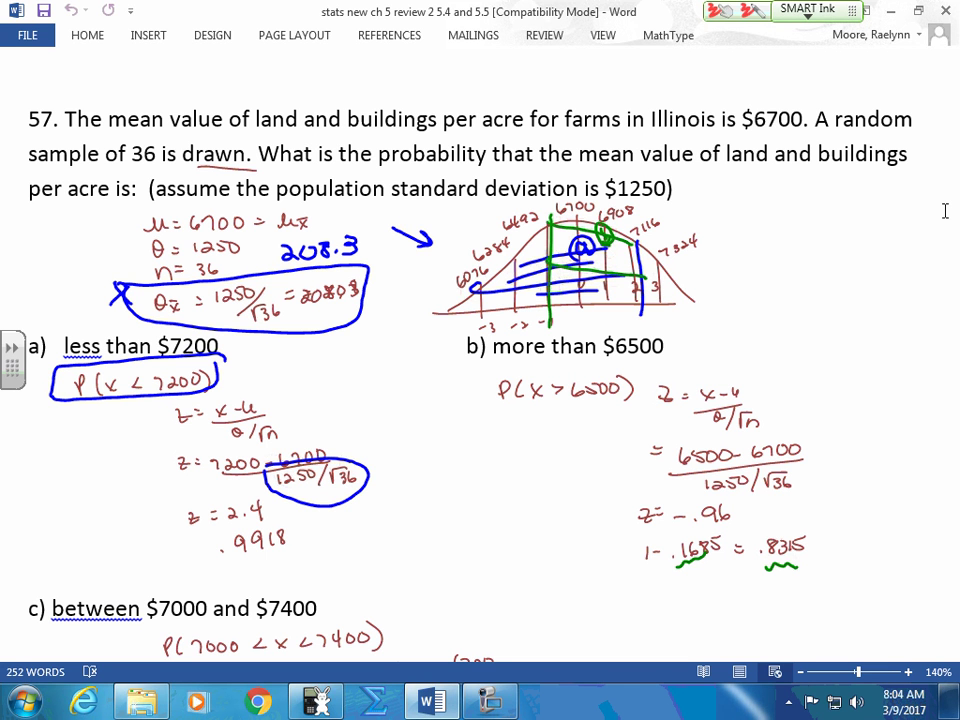
left_click_drag(610, 207, 612, 324)
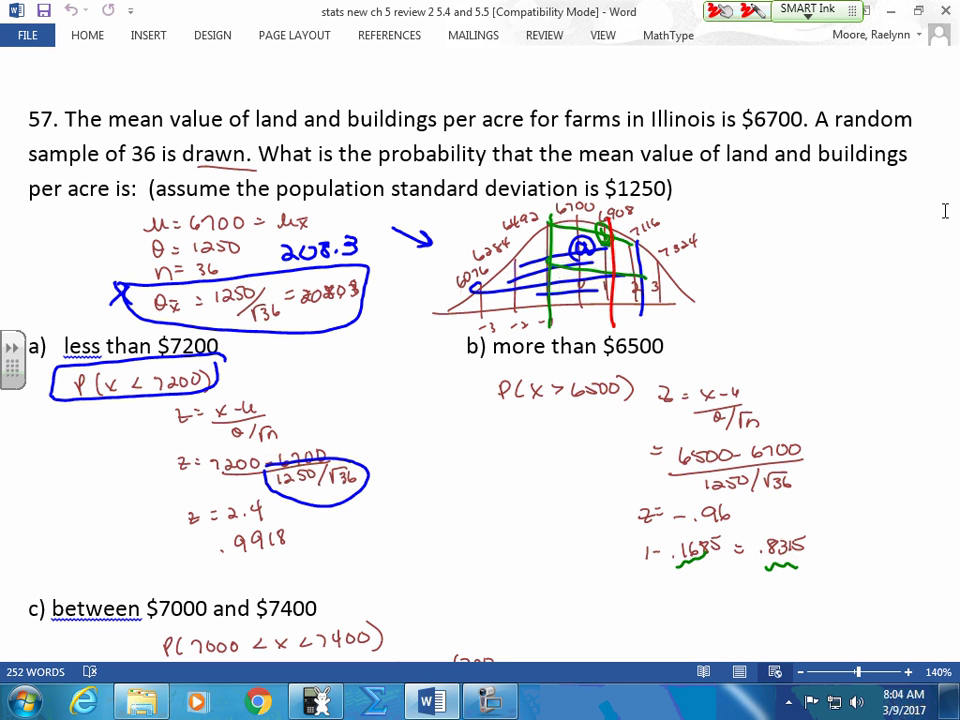
mouse_move(670, 275)
left_mouse_down()
mouse_move(655, 288)
mouse_move(628, 285)
mouse_move(616, 265)
mouse_move(628, 246)
mouse_move(638, 255)
mouse_move(646, 242)
left_mouse_up()
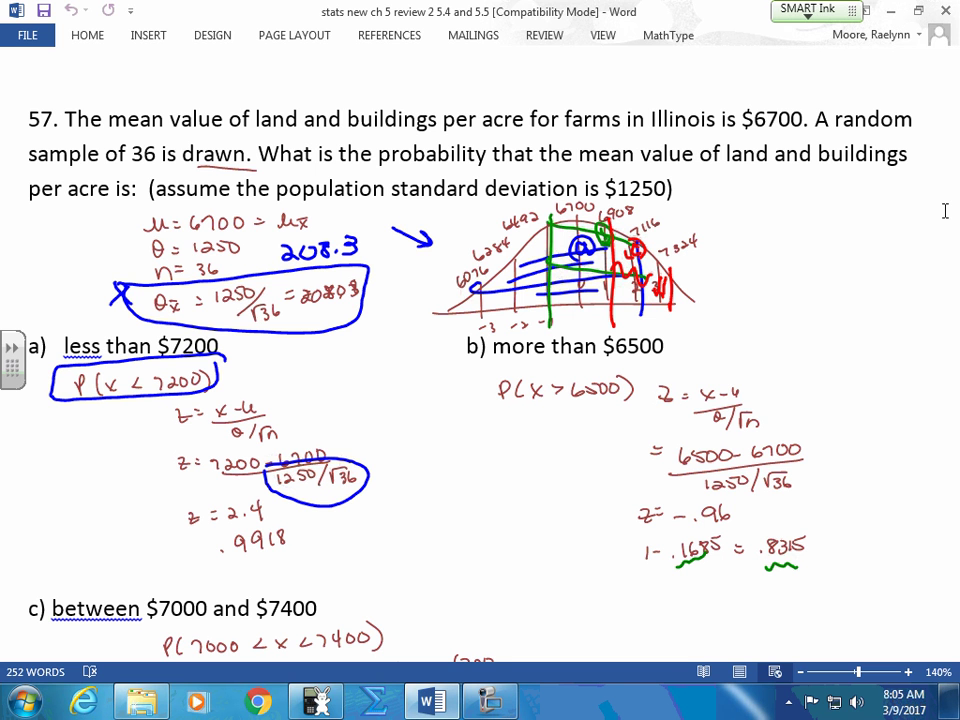
Step: Clear all ink from the page, scroll down, and bring up the Wabbitemu calculator
left_click(804, 12)
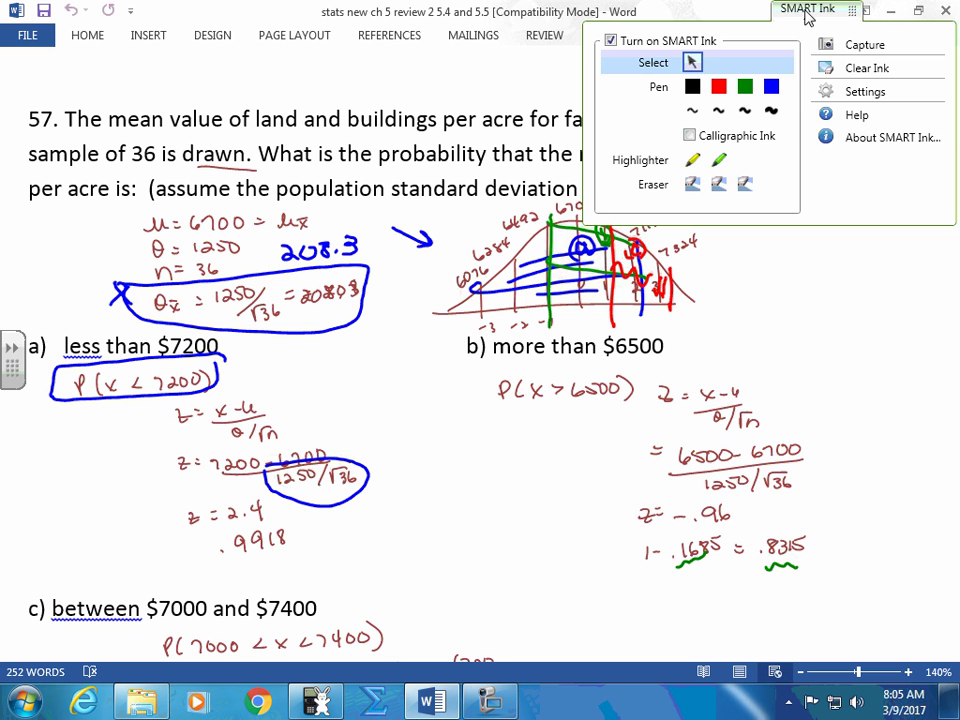
left_click(866, 72)
scroll(944, 247, "down", 4)
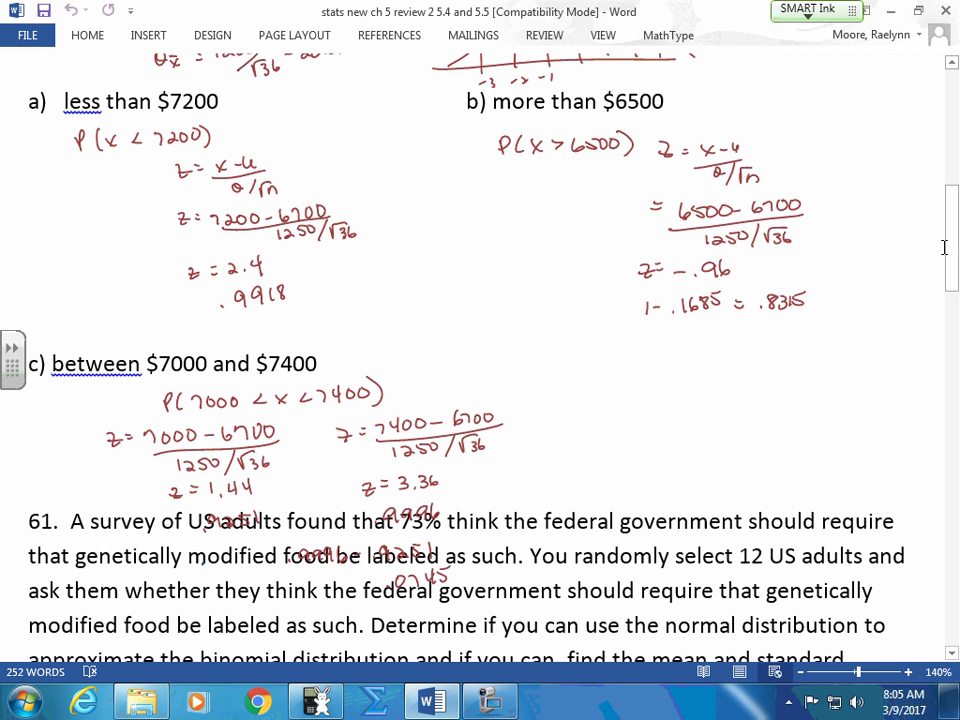
left_click(312, 703)
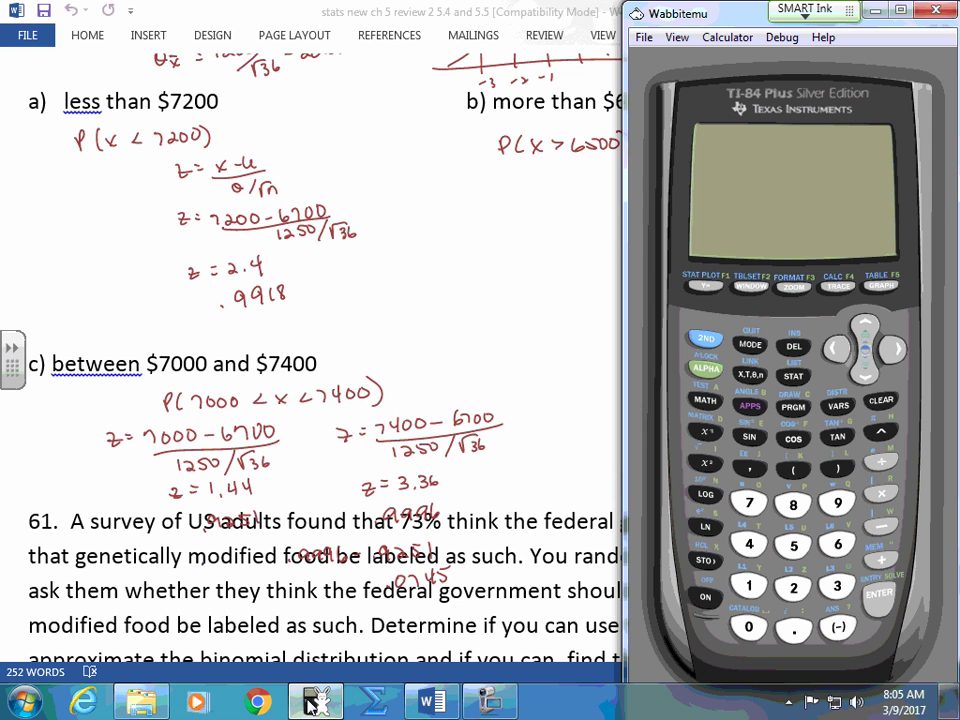
Step: Open the normalcdf input screen and enter the lower bound 7000
left_click(701, 339)
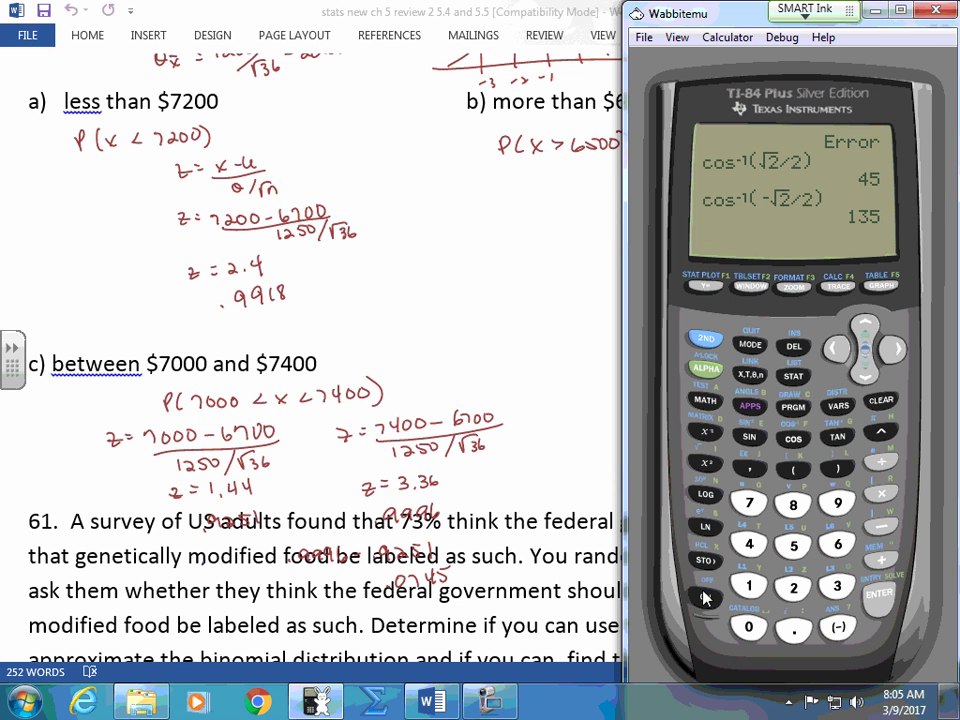
left_click(828, 405)
left_click(860, 373)
left_click(877, 595)
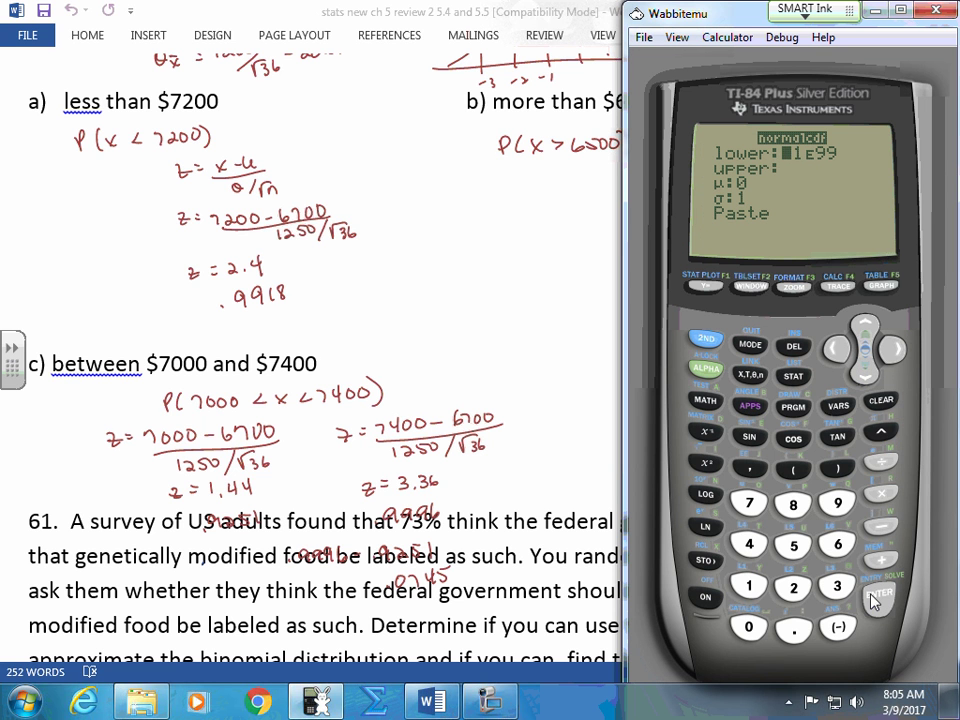
left_click(748, 503)
left_click(748, 627)
left_click(748, 627)
Step: Enter the upper bound 7400 and the mean 6700 in normalcdf
left_click(748, 627)
key("Down")
left_click(748, 503)
left_click(748, 543)
left_click(748, 627)
left_click(748, 627)
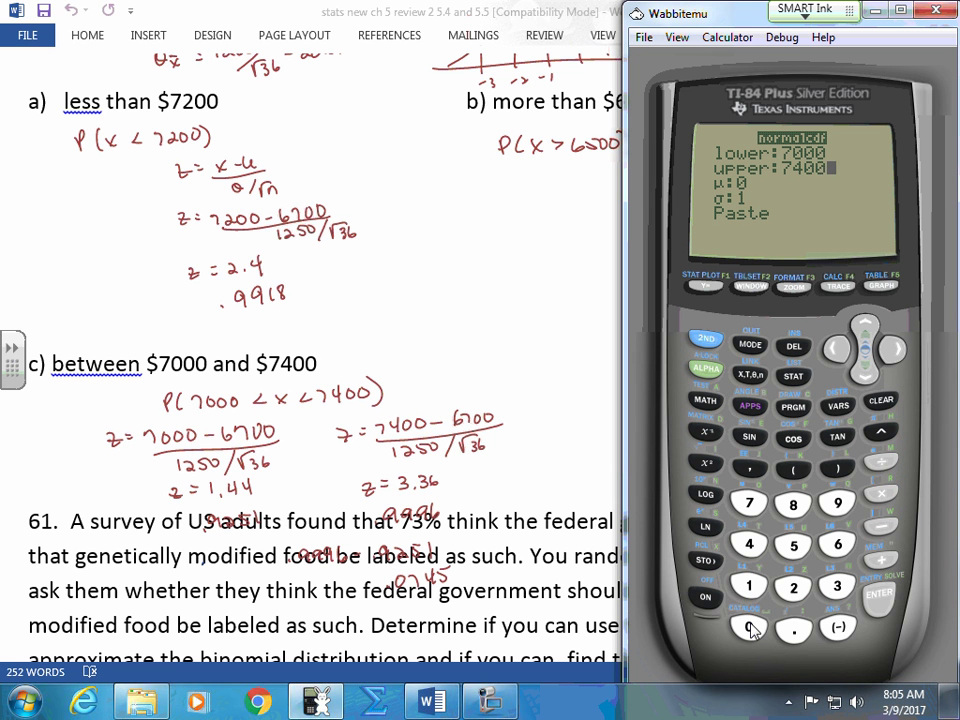
left_click(861, 371)
left_click(838, 544)
left_click(748, 502)
left_click(748, 627)
left_click(748, 627)
Step: Set standard deviation 1250/6, compute normalcdf to get .074543976, and minimize Wabbitemu
left_click(861, 371)
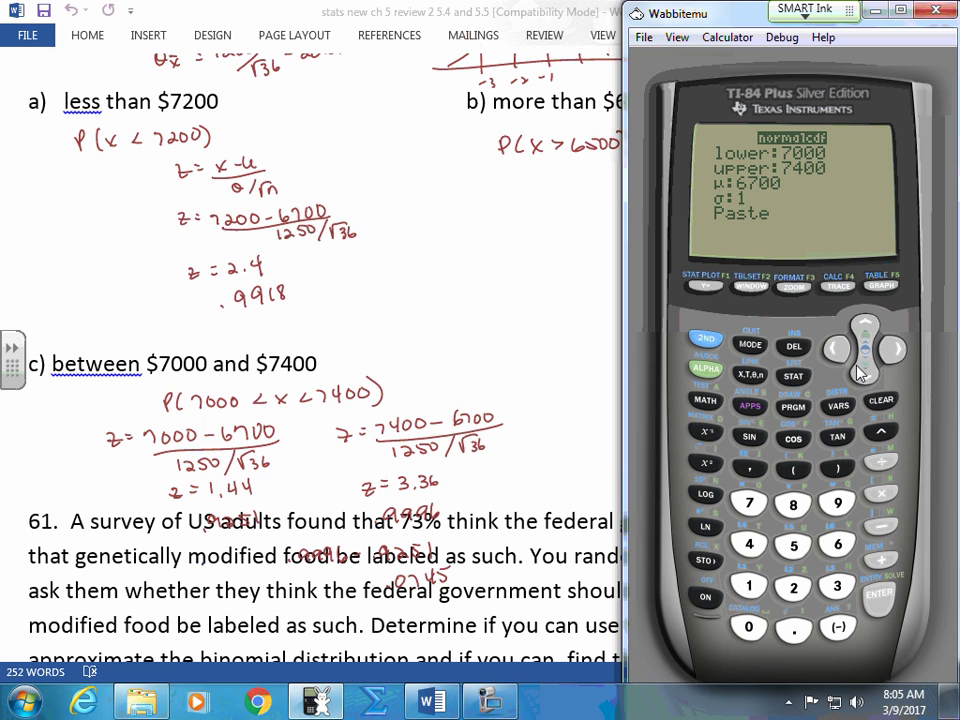
left_click(749, 585)
left_click(793, 587)
left_click(793, 545)
left_click(748, 627)
left_click(873, 462)
left_click(838, 543)
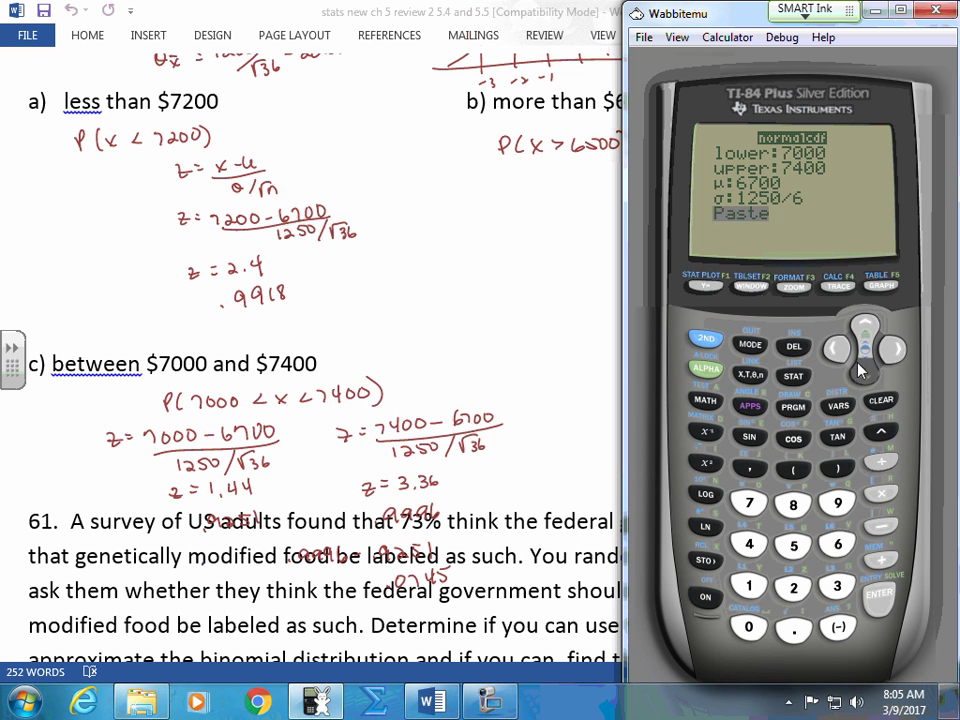
left_click(877, 595)
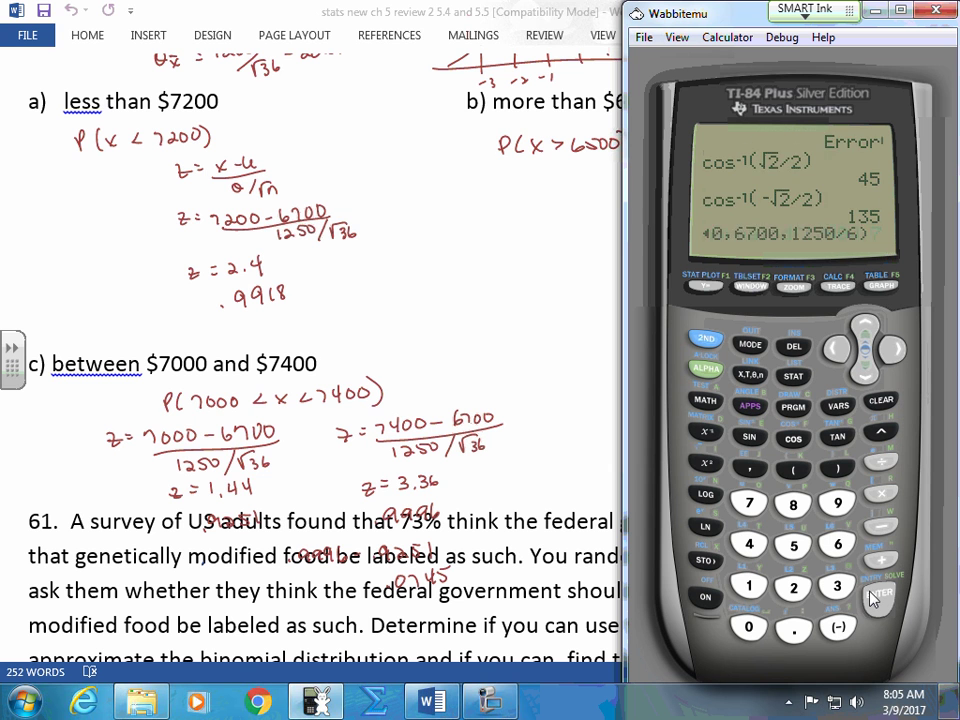
left_click(876, 596)
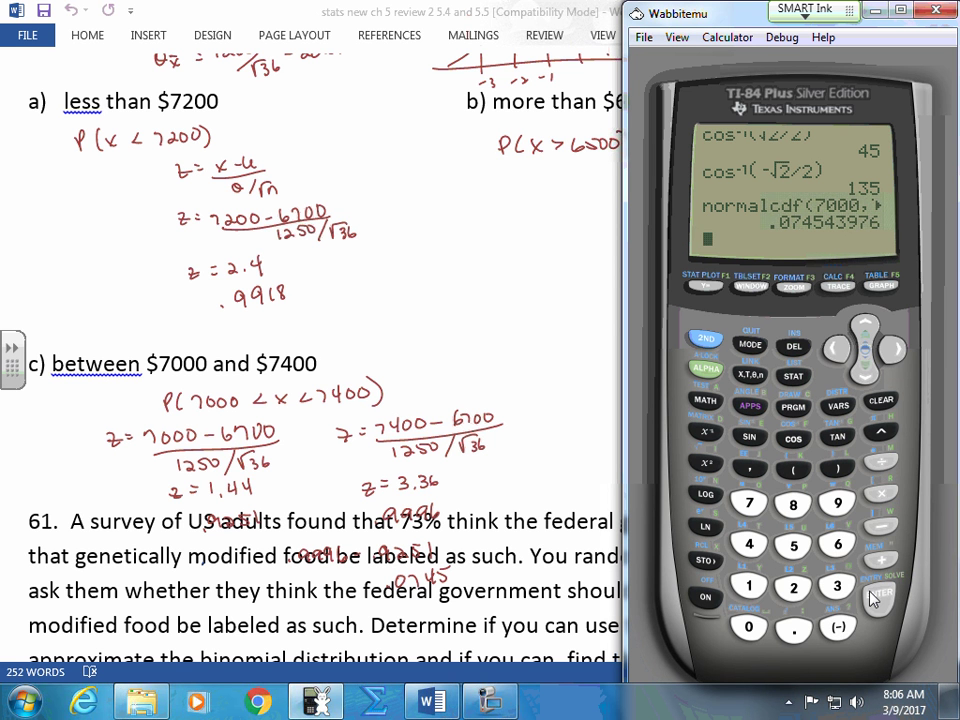
left_click(874, 11)
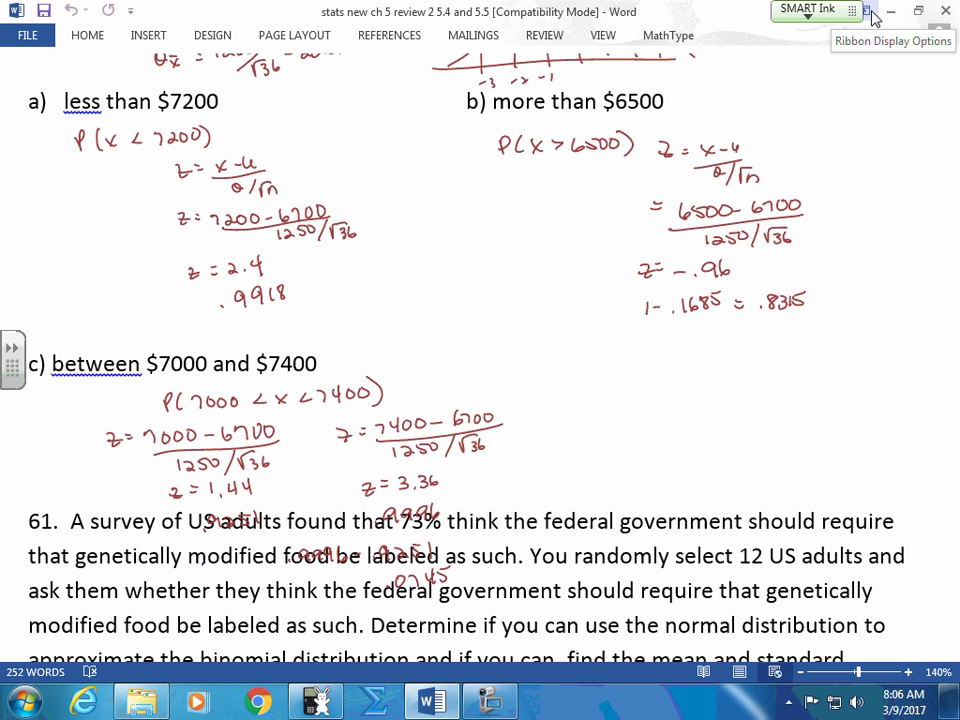
Step: Place the cursor on an empty line and scroll to problem 61's handwritten np and nq check
left_click(805, 15)
left_click(805, 15)
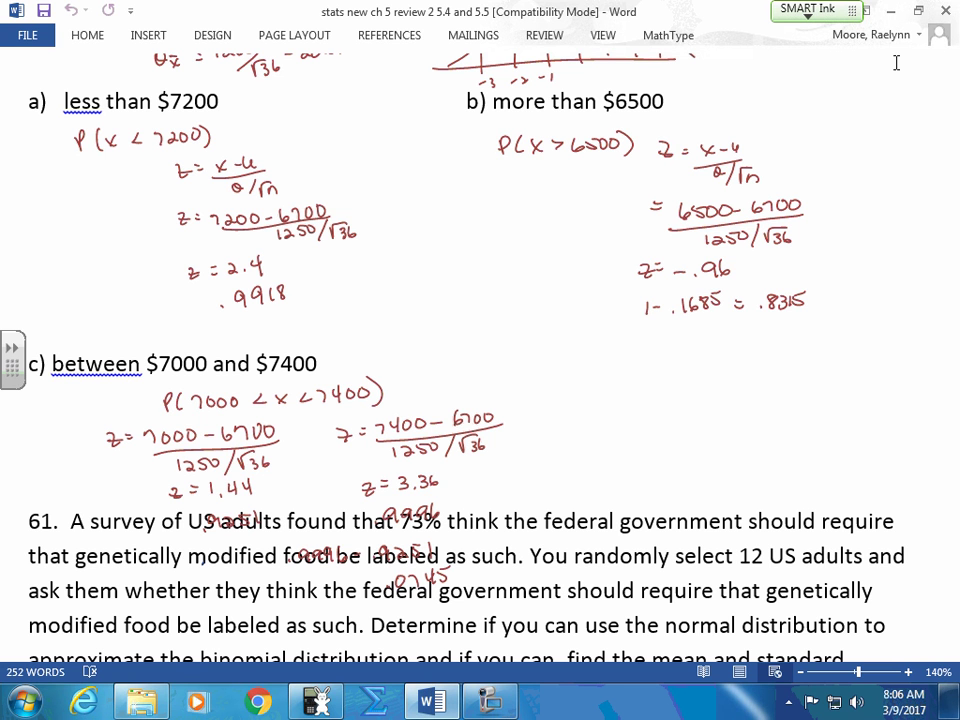
key("Down")
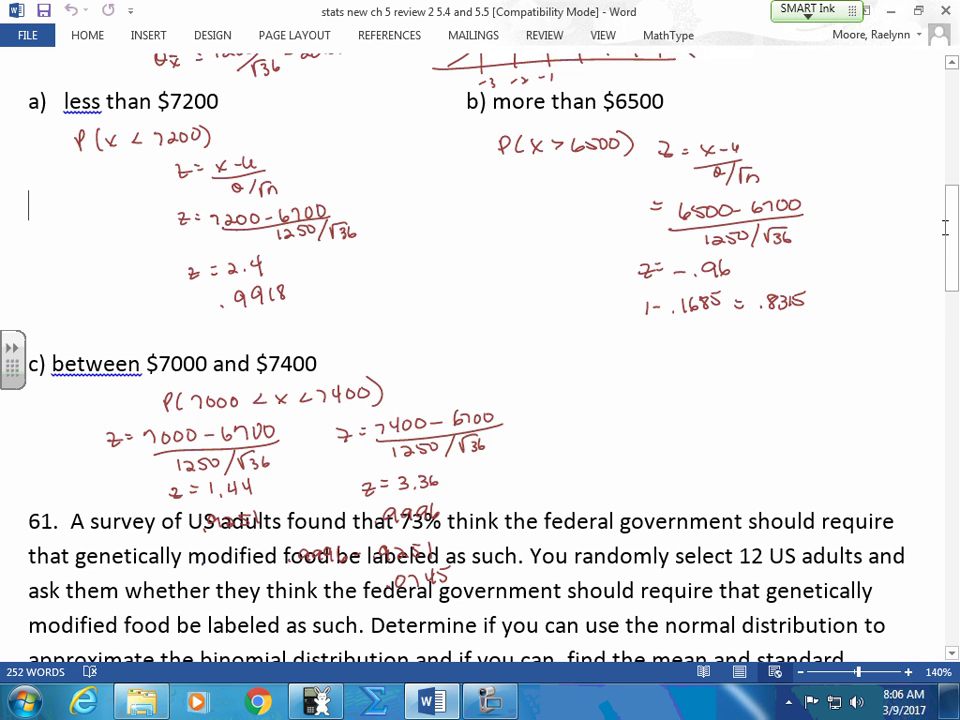
key("shift+Down")
left_click(878, 338)
left_click_drag(949, 279, 943, 341)
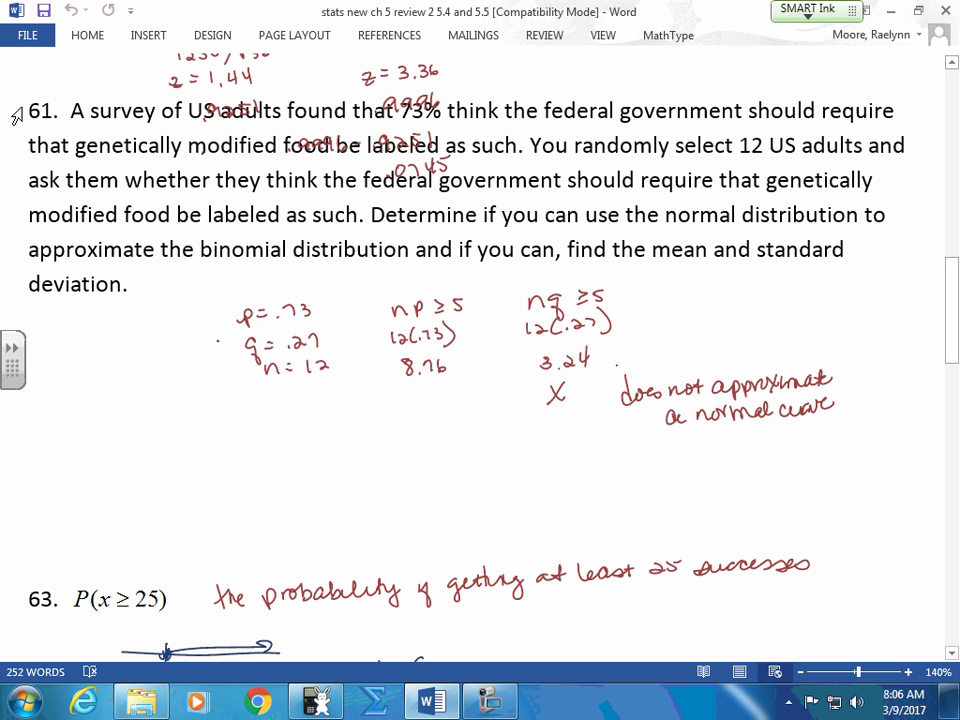
scroll(25, 108, "up", 3)
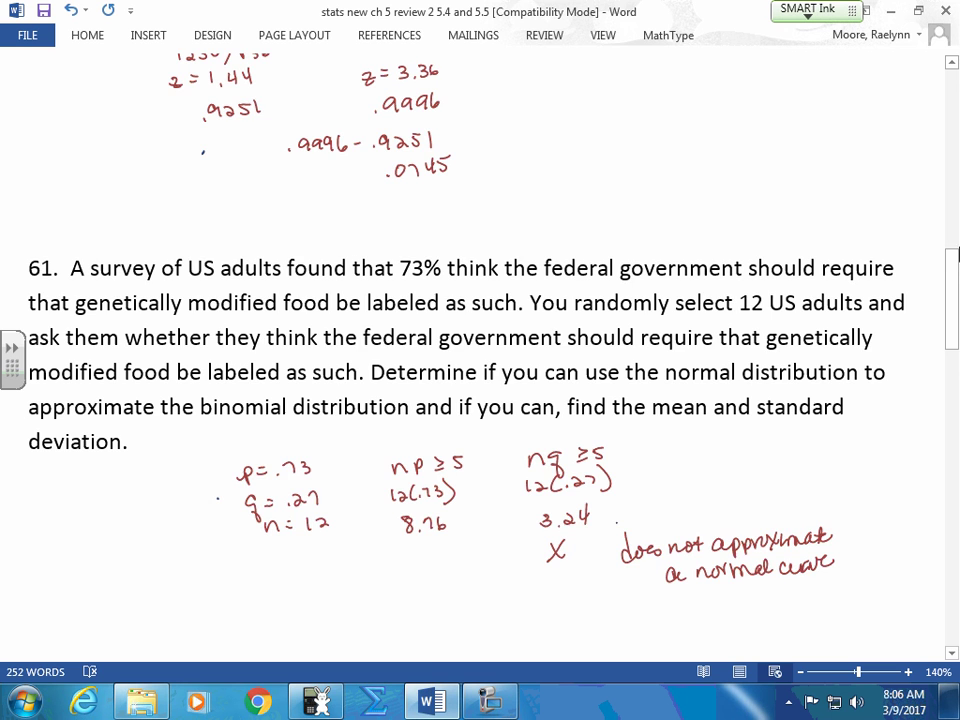
scroll(952, 297, "down", 2)
scroll(952, 297, "down", 2)
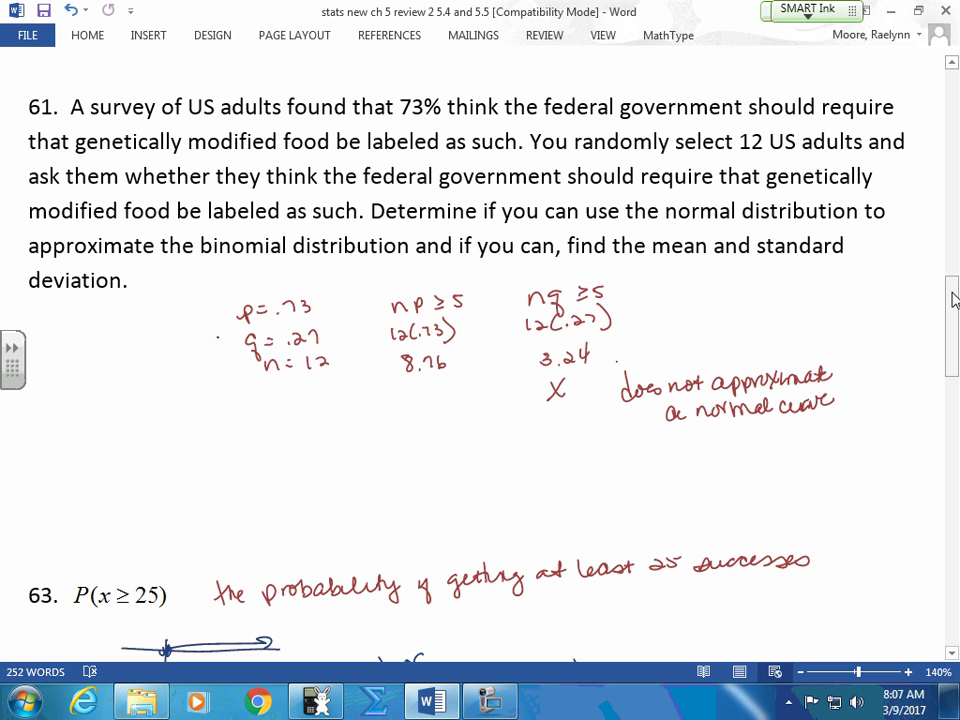
Step: Loop 'binomial distribution' and the values p = .73, q = .27, n = 12 in green ink
mouse_move(405, 257)
left_mouse_down()
mouse_move(185, 259)
mouse_move(300, 217)
mouse_move(407, 243)
left_mouse_up()
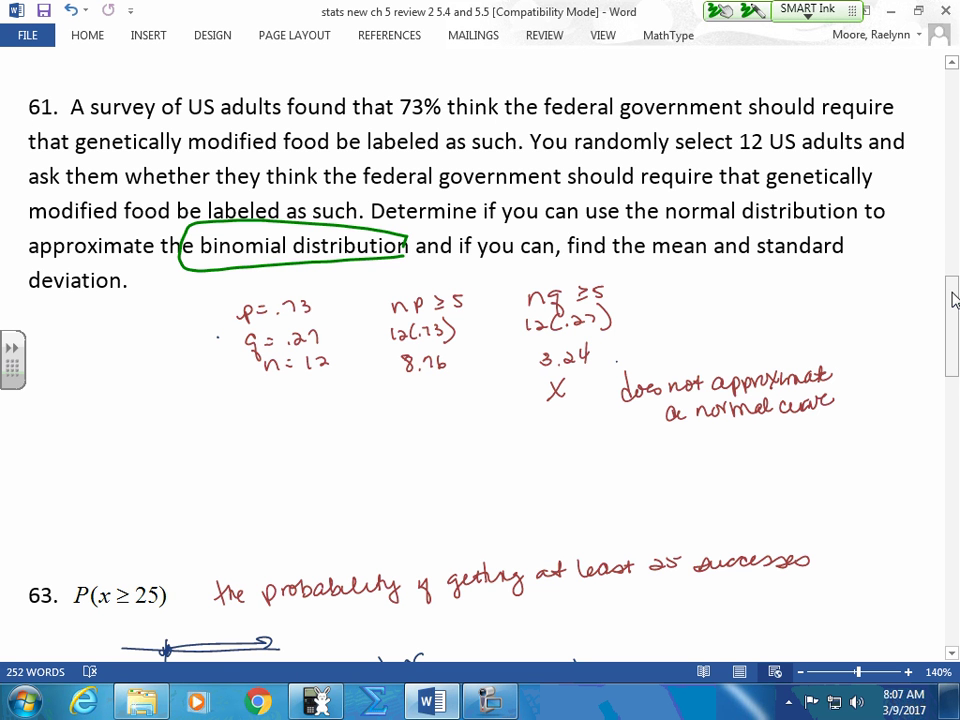
mouse_move(197, 290)
left_mouse_down()
mouse_move(338, 282)
mouse_move(336, 418)
mouse_move(205, 300)
left_mouse_up()
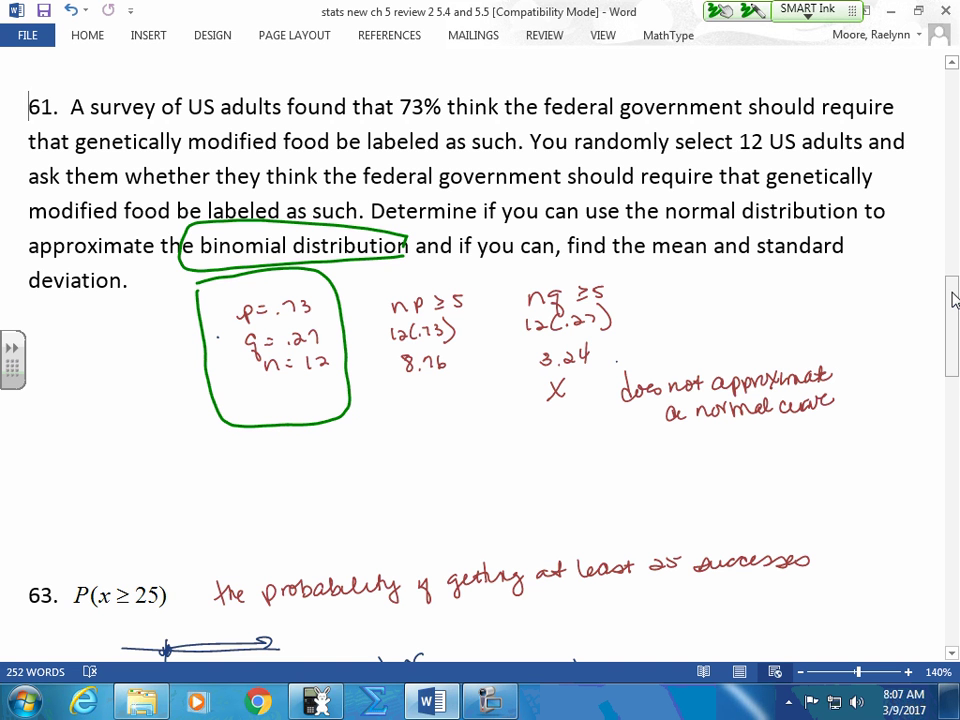